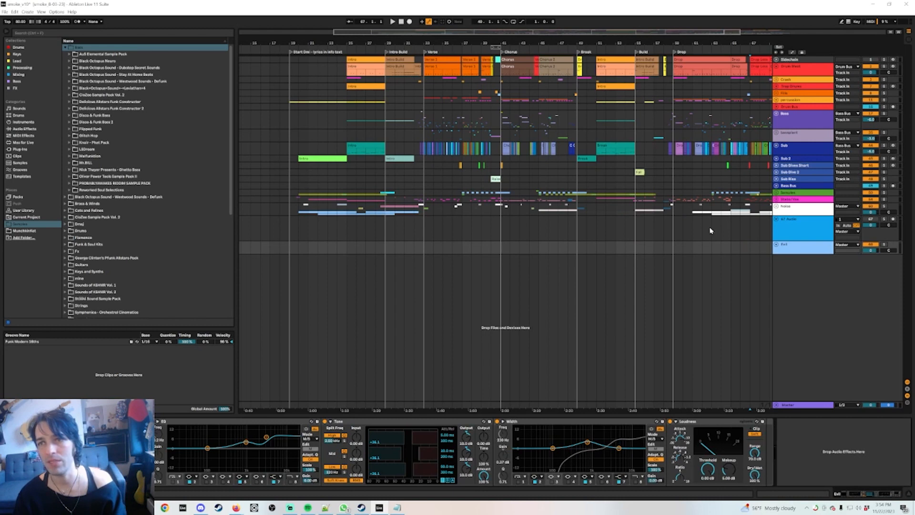
Save the last track in the arrangement, below 67 Audio, as the default MIDI track
right_click(806, 252)
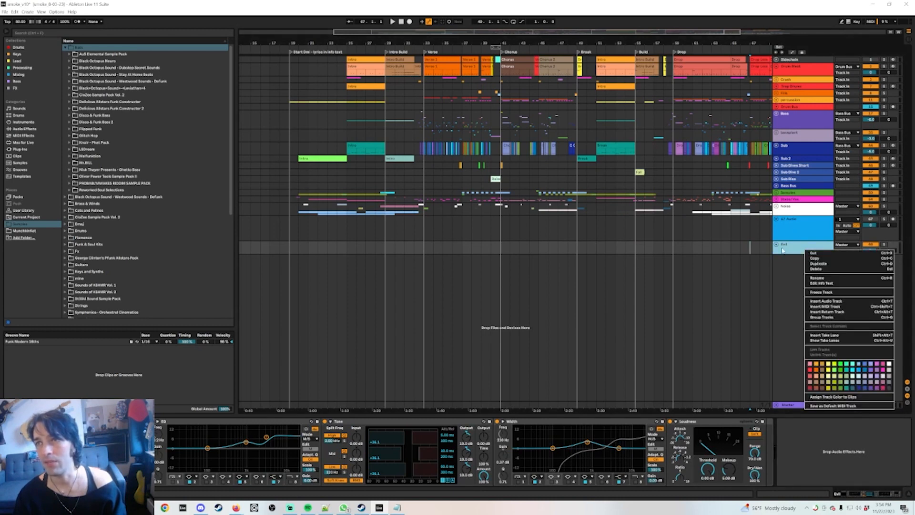
left_click(840, 406)
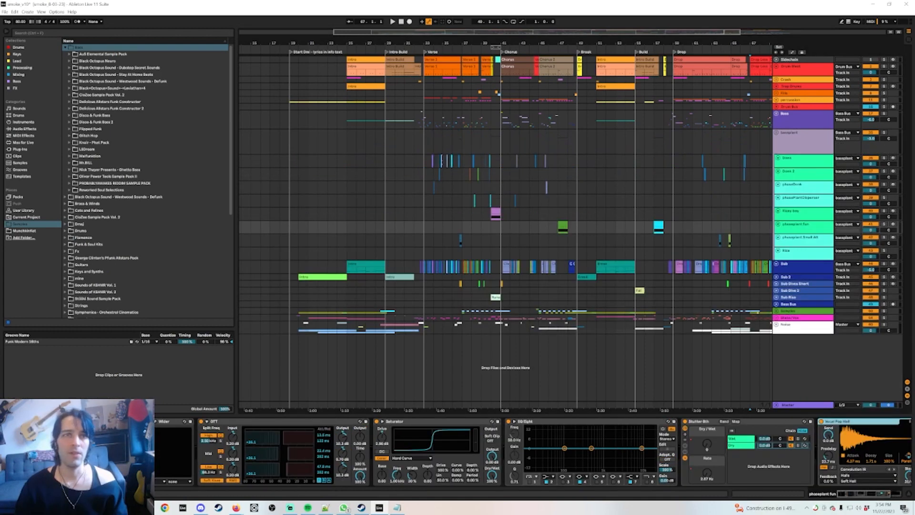
Group all devices on the phaseplant fun track into one rack and save it as an Instrument Rack preset in the User Library
key("ctrl+a")
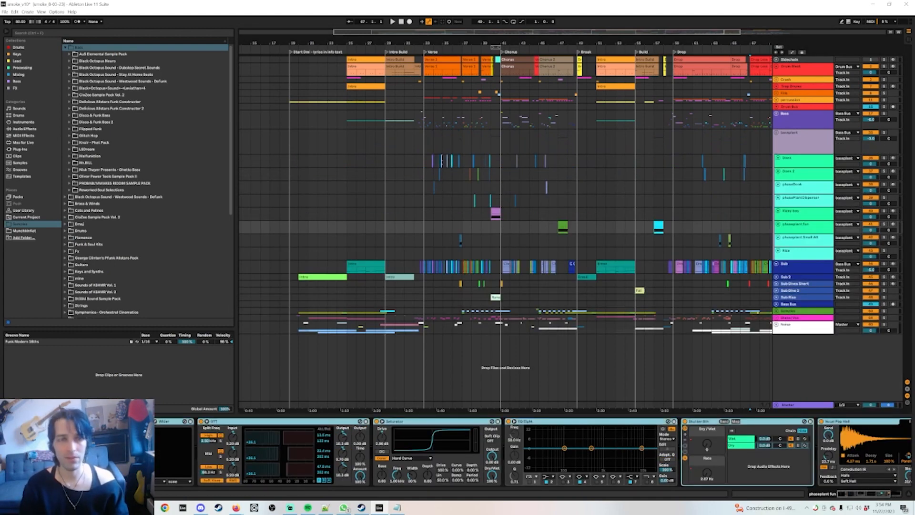
key("ctrl+g")
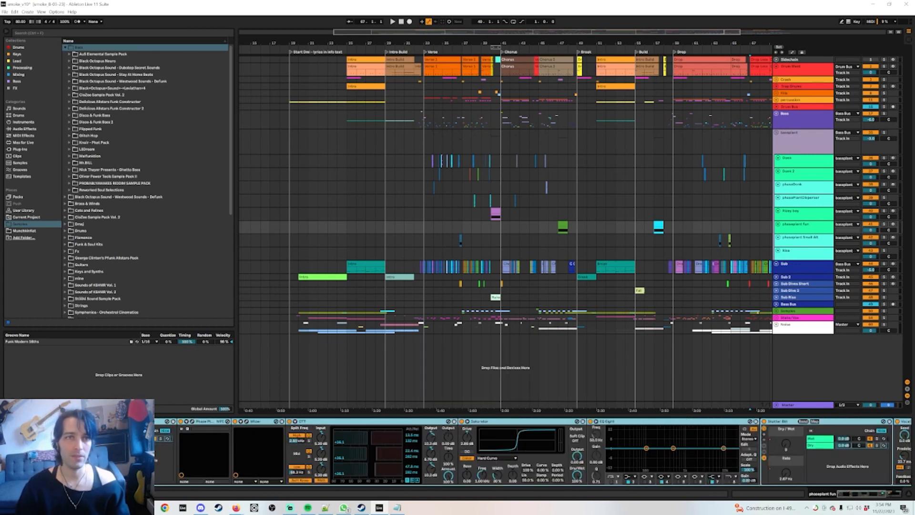
key("ctrl+r")
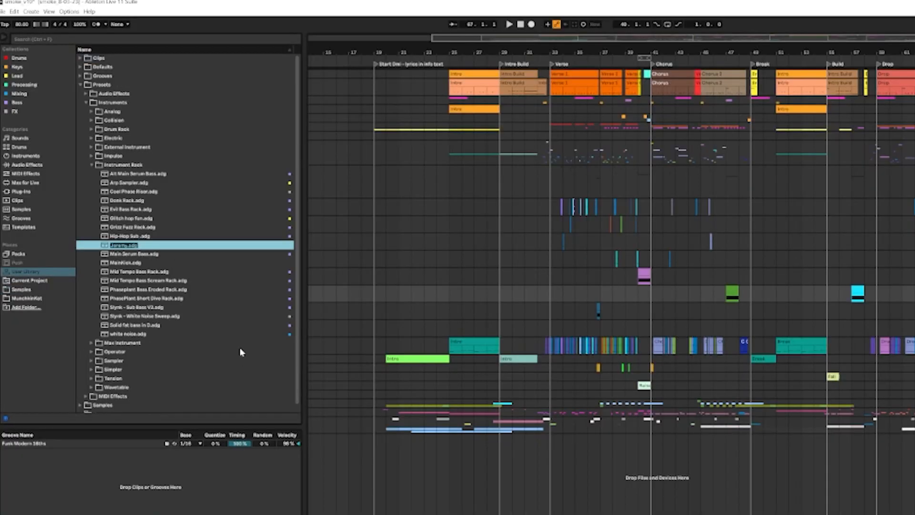
key("Return")
right_click(150, 248)
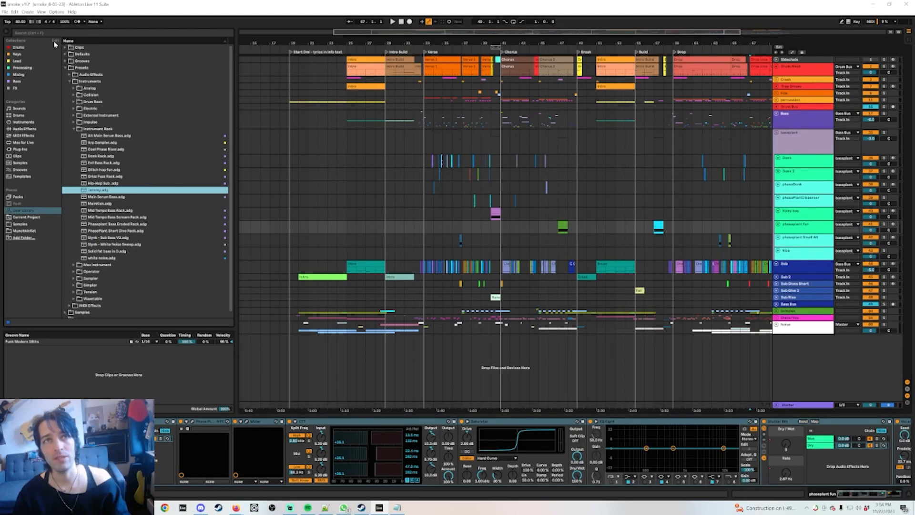
Open the browser's collections for editing and select the FX collection
left_click(55, 43)
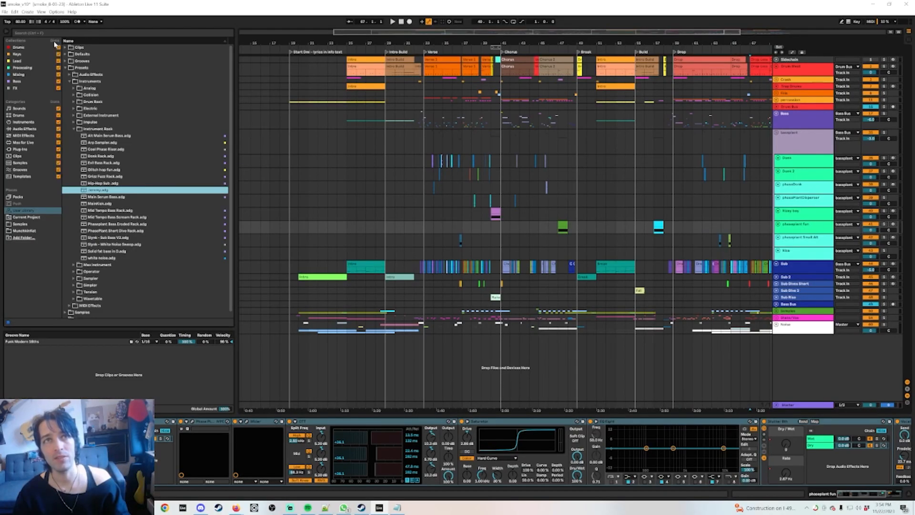
left_click(20, 89)
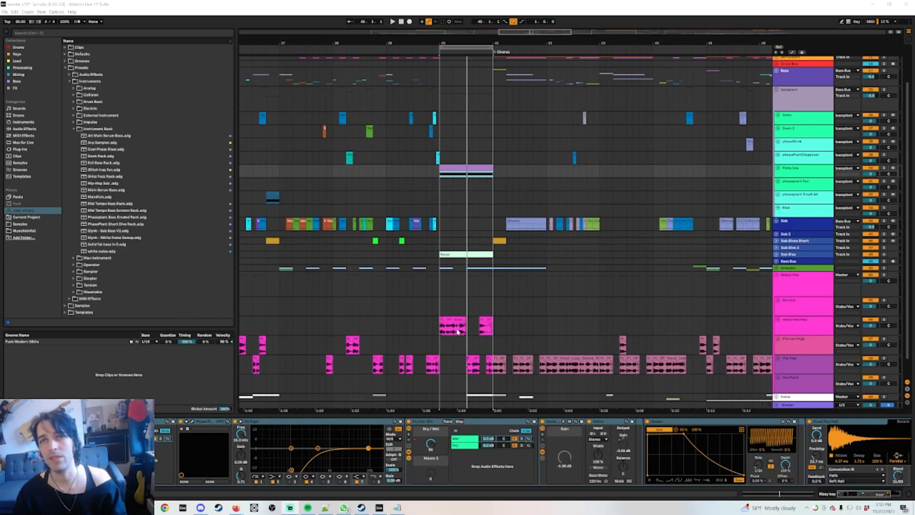
Duplicate the bassplant group's track that holds the purple one-bar clip just before the Chorus
left_click(451, 329)
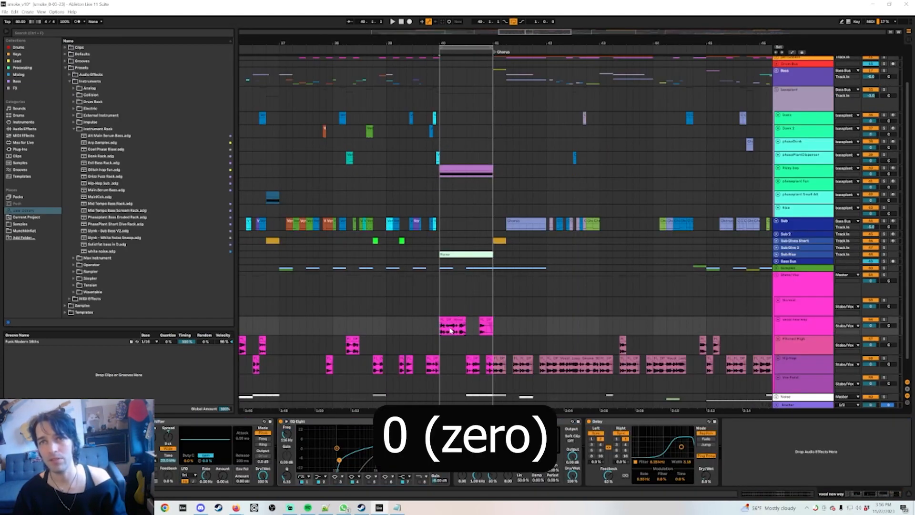
left_click(469, 176)
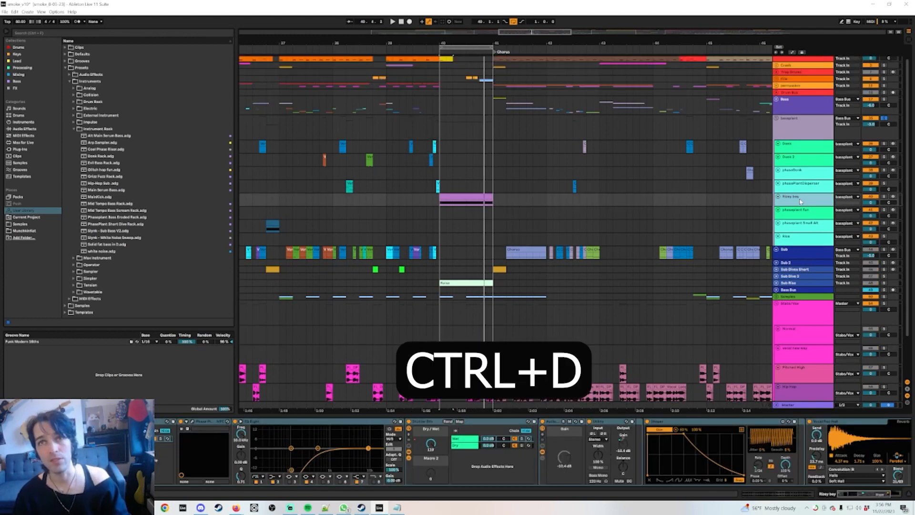
key("ctrl+d")
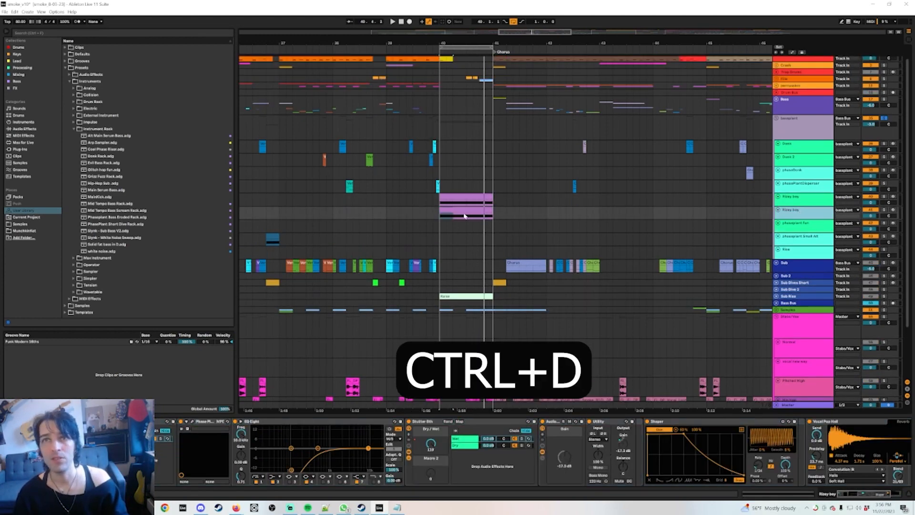
Duplicate the purple clip on the copied track three times in a row
left_click(462, 210)
key("ctrl+d")
key("ctrl+d")
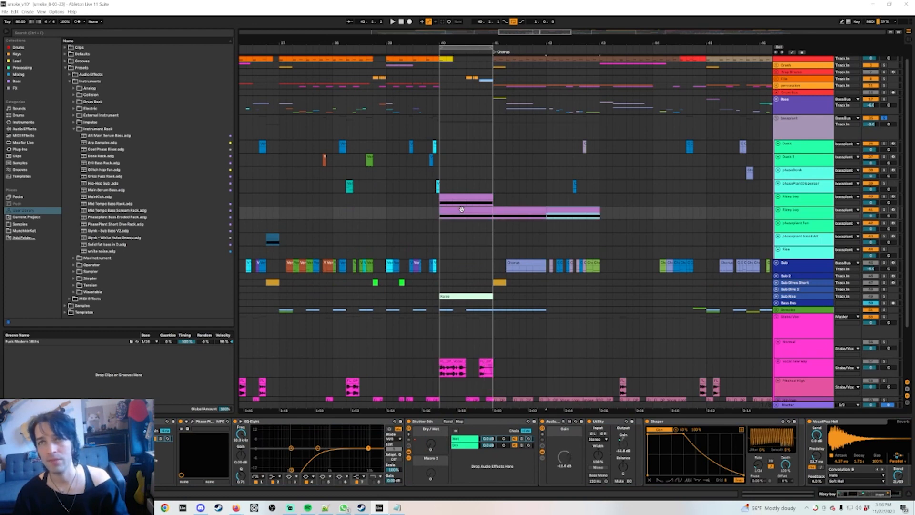
key("ctrl+d")
Duplicate the pink vocal clip before the Chorus four times along its track
left_click(450, 364)
key("ctrl+d")
key("ctrl+d")
key("ctrl+d")
key("ctrl+d")
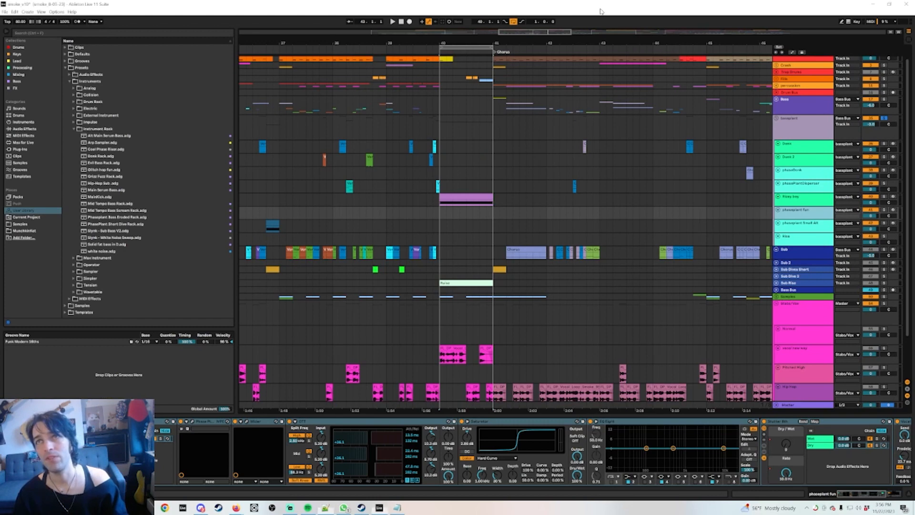
key("Tab")
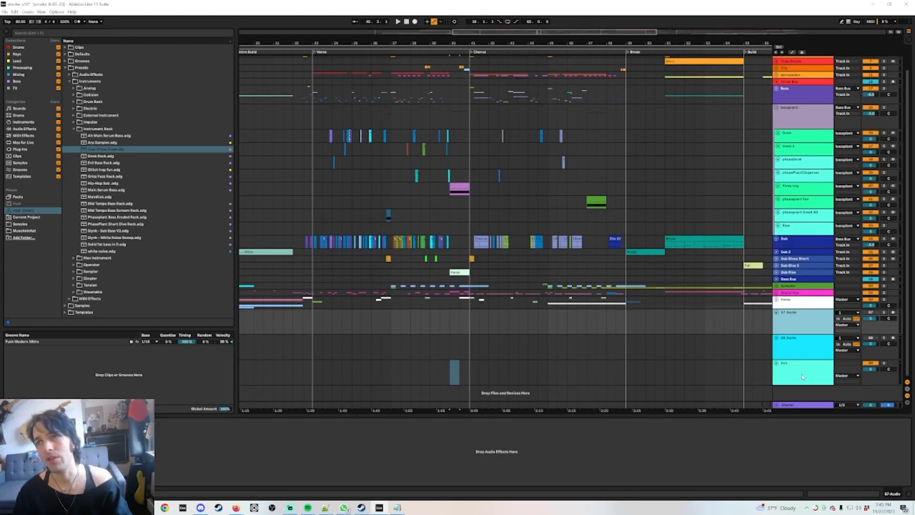
Group the two audio tracks and the MIDI track below Noise, and nest further groups around the audio tracks inside
left_click(803, 377)
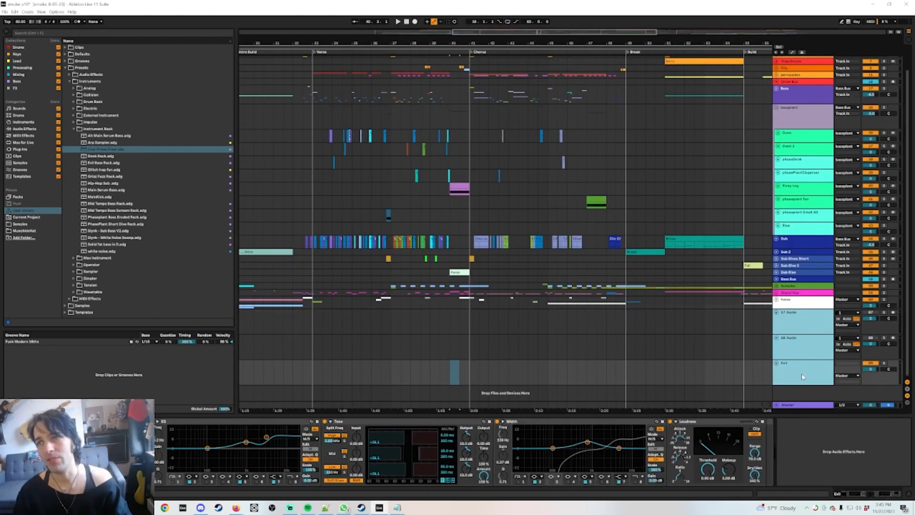
key("ctrl+g")
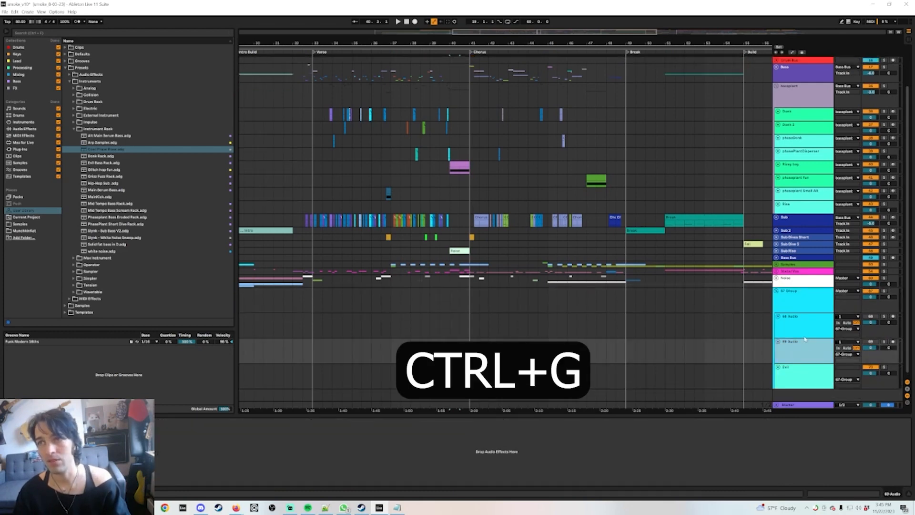
key("ctrl+g")
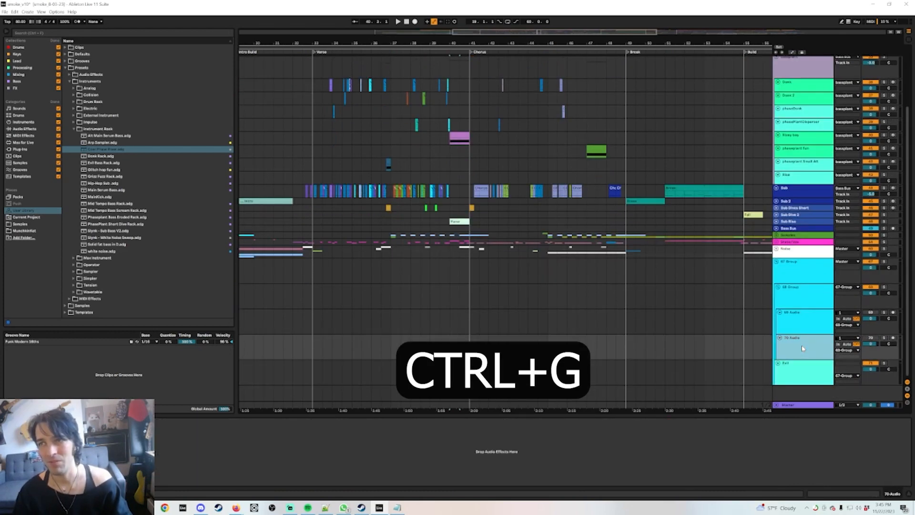
left_click(801, 327, "shift")
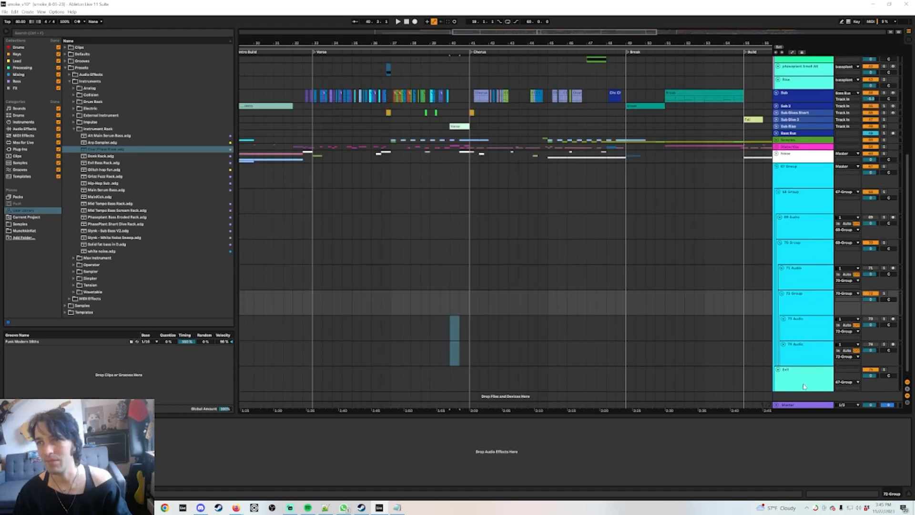
left_click(802, 384)
Rename the outer group Renamed, the group nested in it below, and the audio track under that again
left_click(788, 179)
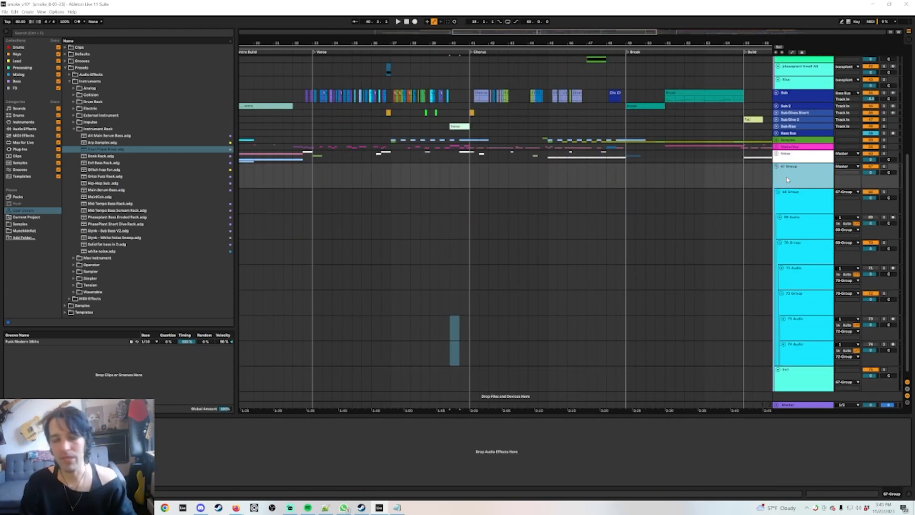
key("ctrl+r")
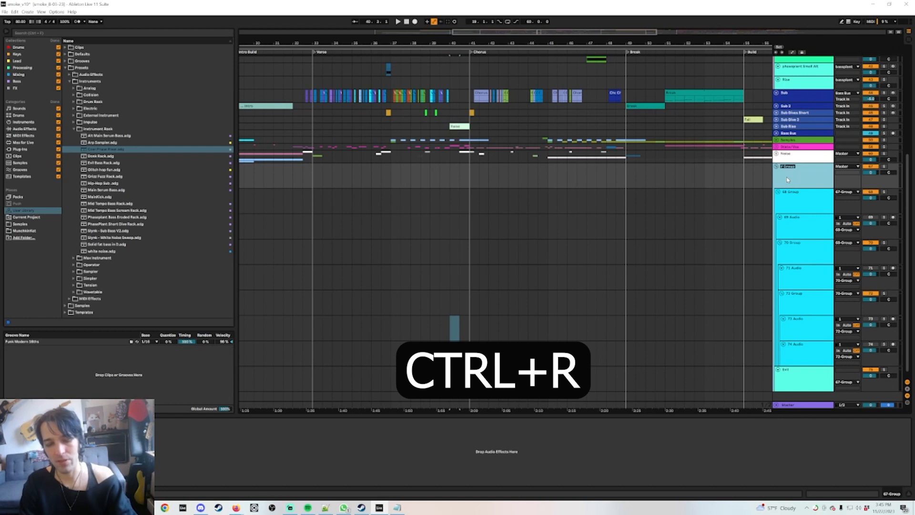
type("Renamed")
key("Tab")
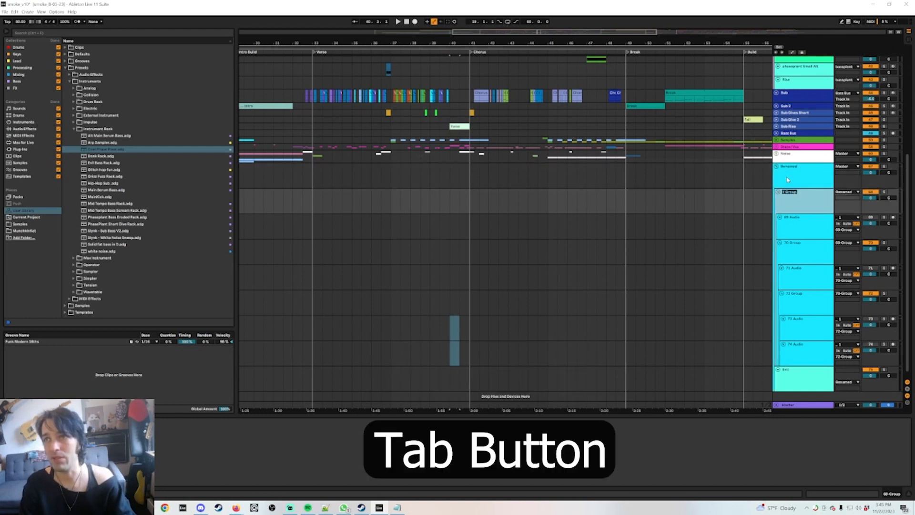
type("below")
key("Tab")
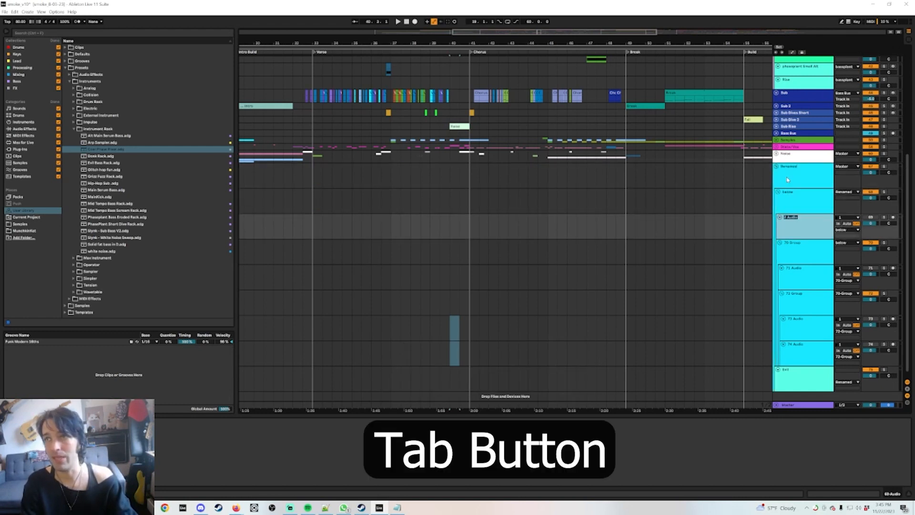
type("again")
key("shift+Tab")
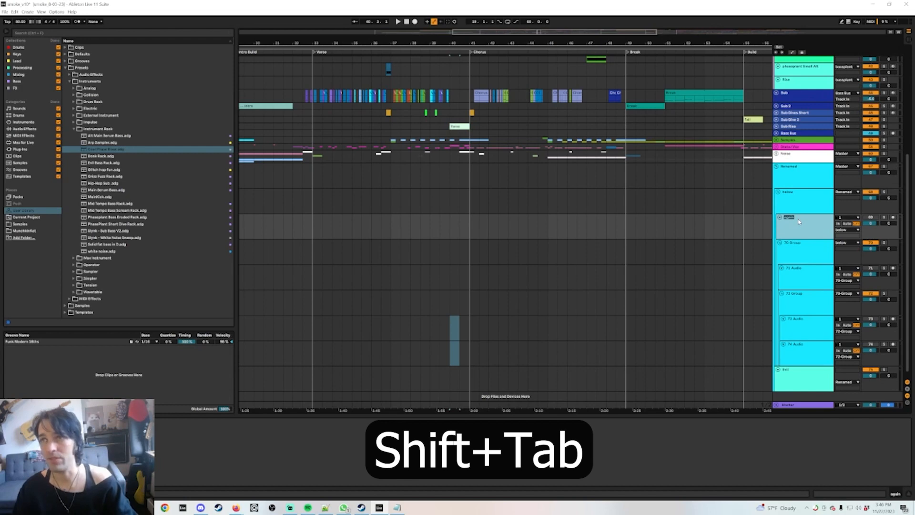
key("shift+Tab")
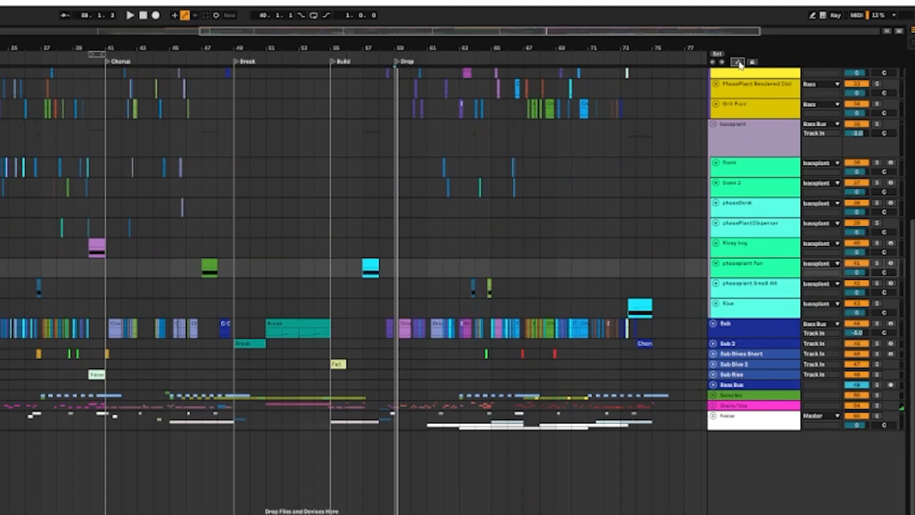
Show automation in the arrangement and browse the automatable parameters of the phaseplant Small Alt track
left_click(738, 62)
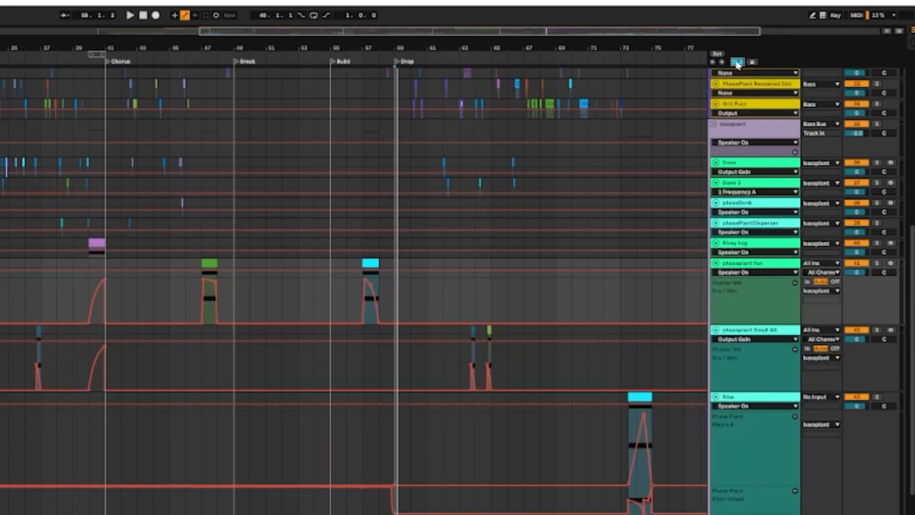
left_click(790, 247)
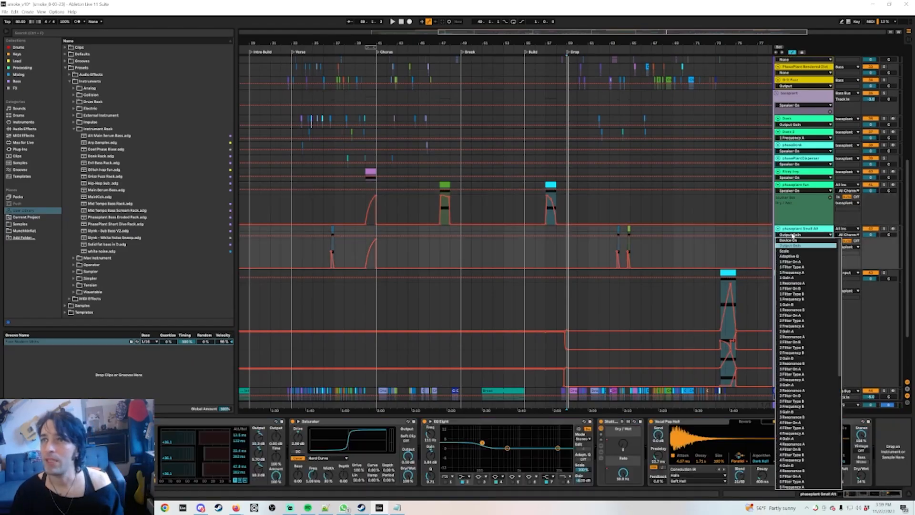
scroll(691, 312, "down", 2)
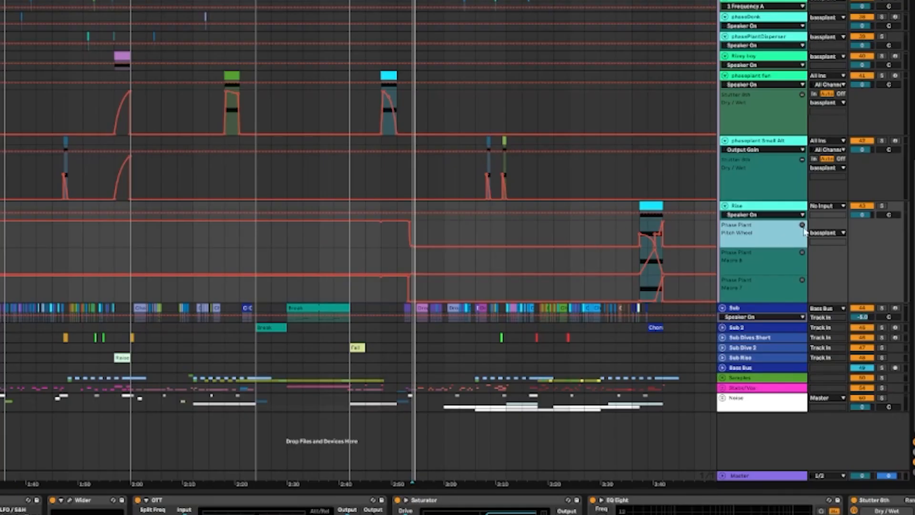
Hide all extra automation lanes of the Rise track and enlarge the track with Phase Plant Macro 7 showing
left_click(803, 226)
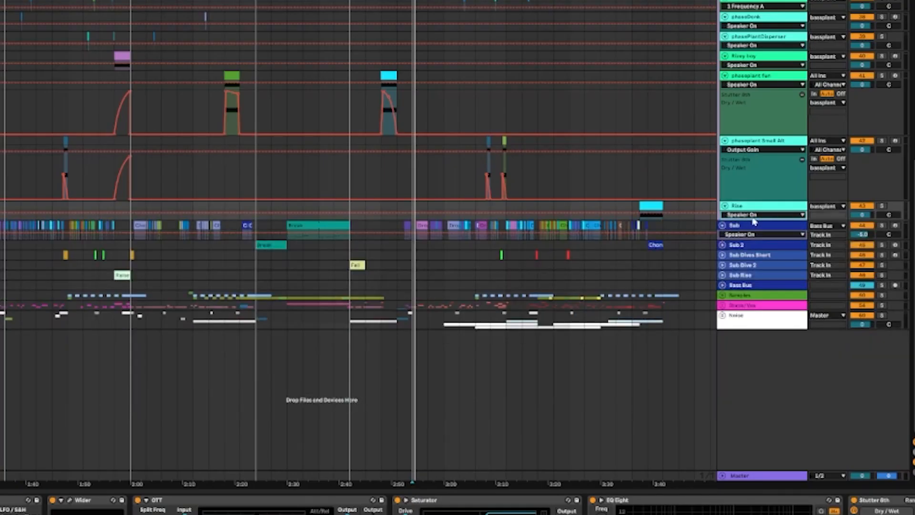
left_click_drag(754, 221, 801, 269)
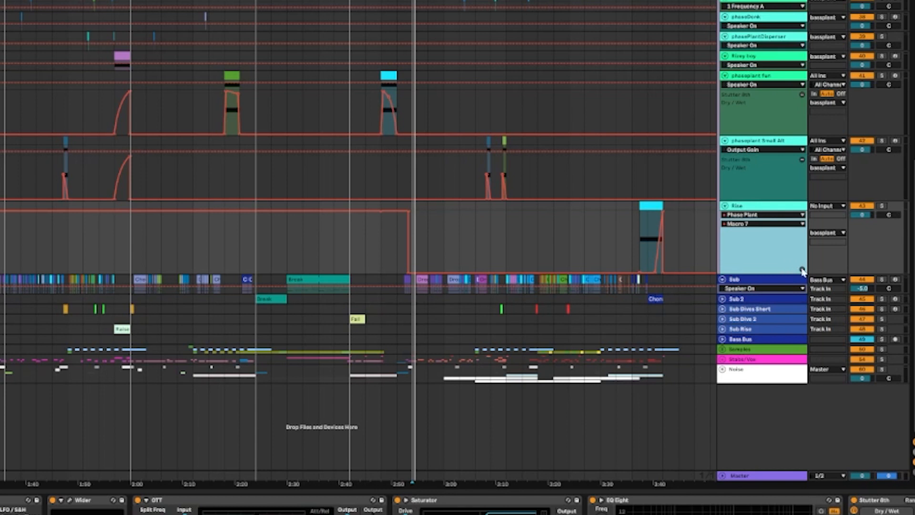
Show every automated parameter of the Rise track in its own lane, and collapse those lanes
left_click(802, 270)
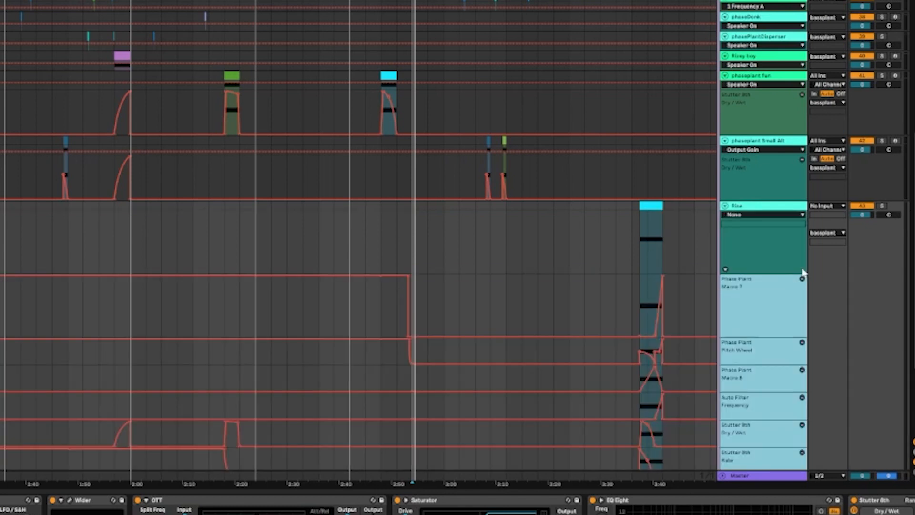
scroll(735, 373, "down", 2)
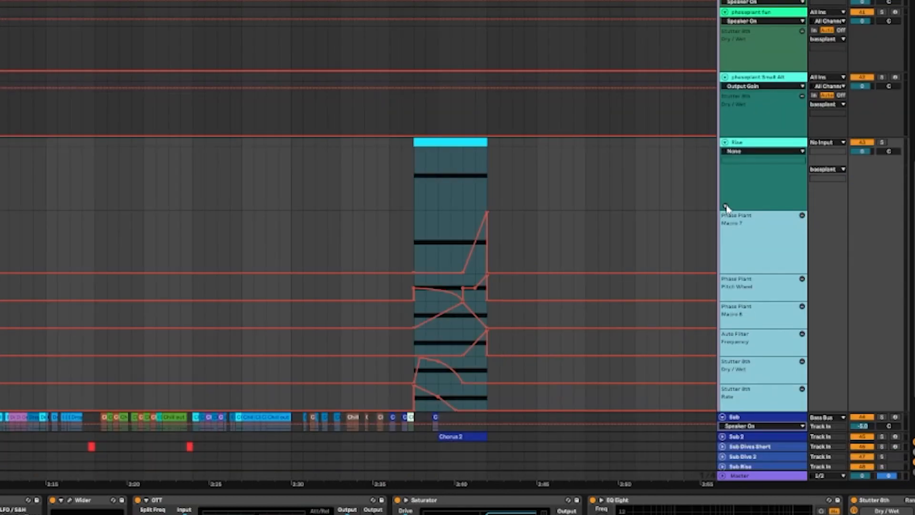
left_click(726, 206)
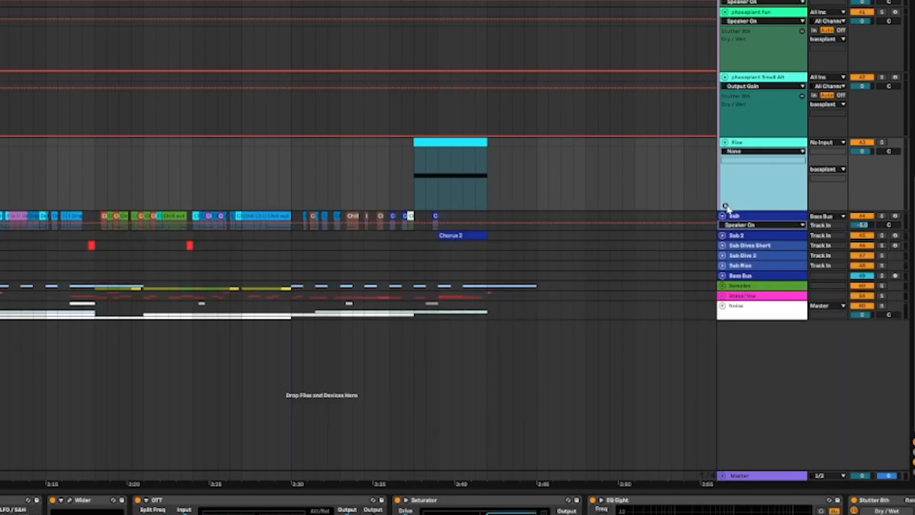
Loop the selected bar just before the Chorus on the phaseplant Small Alt track and play it
key("ctrl+l")
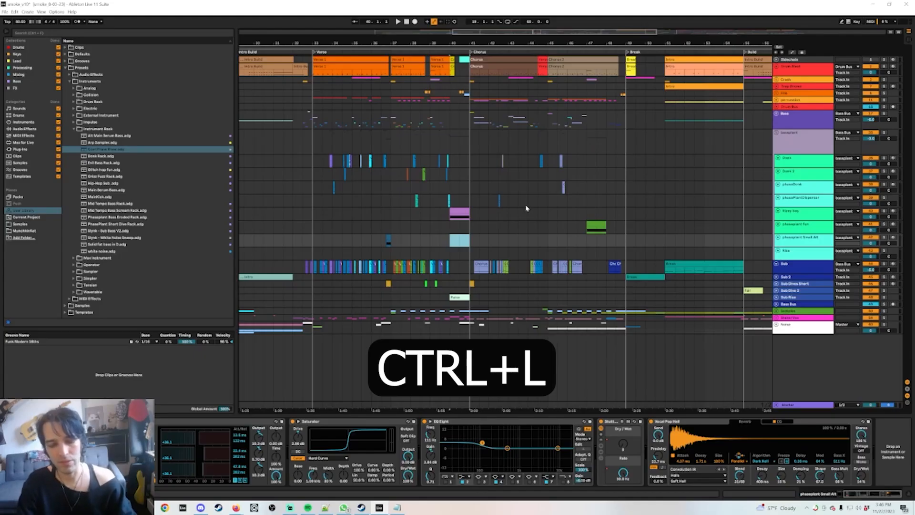
key("ctrl+l")
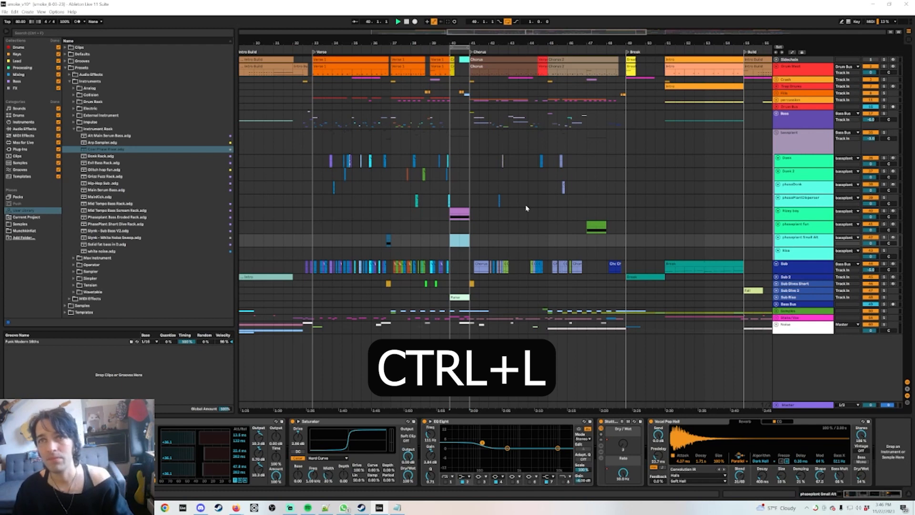
key("space")
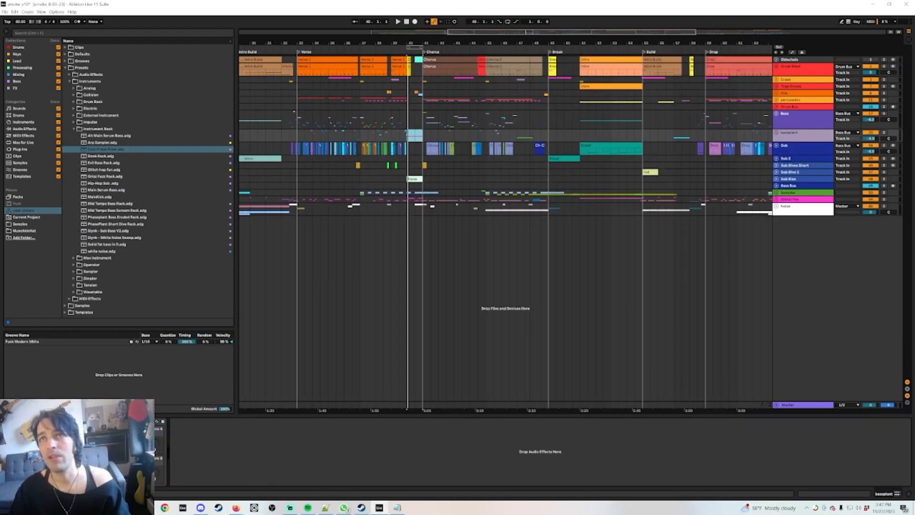
Add a locator named Test at bar 65 within the Drop section and open its info text for editing
left_click_drag(529, 39, 533, 38)
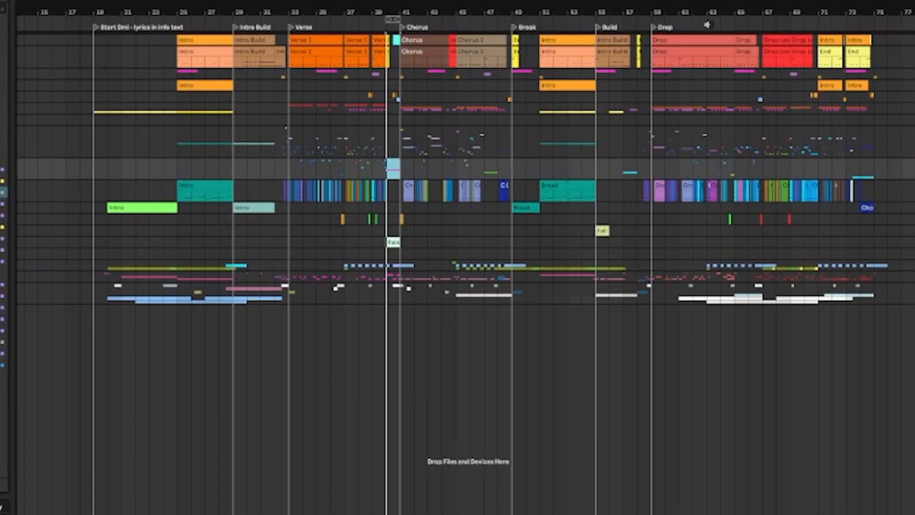
right_click(740, 26)
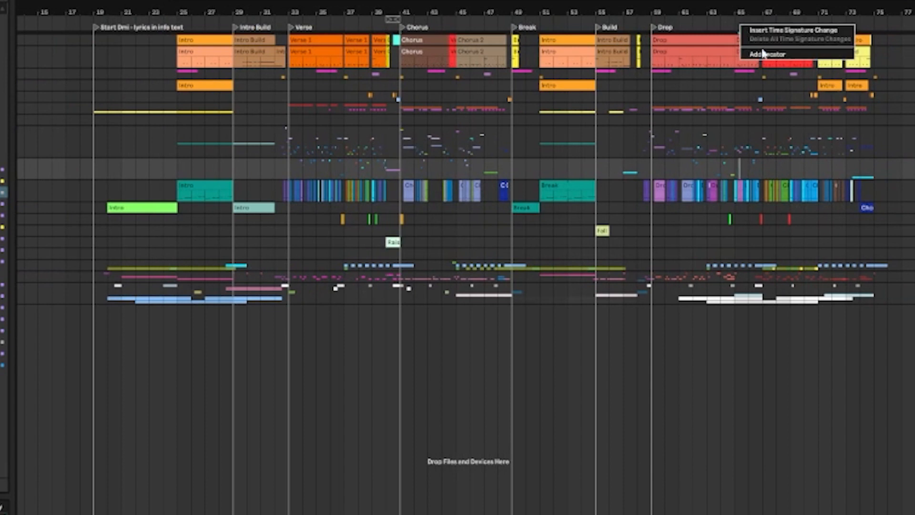
left_click(763, 55)
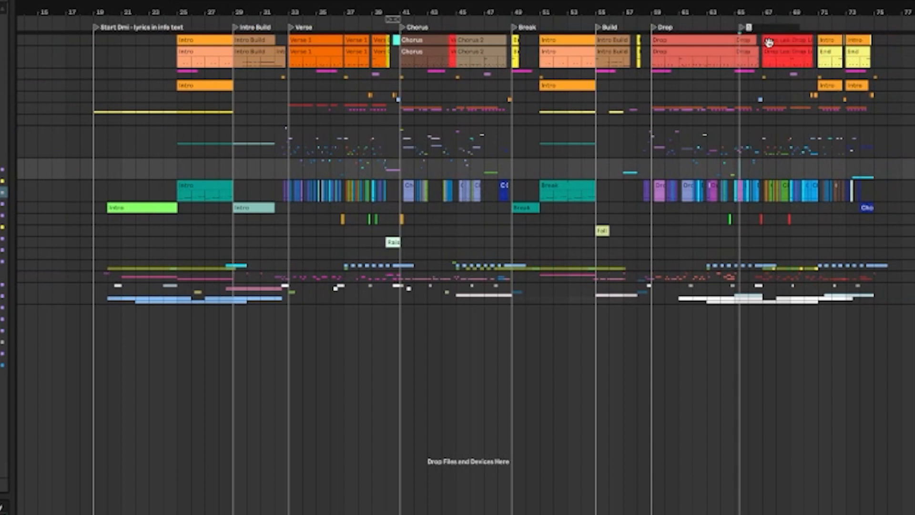
type("Test")
key("Return")
right_click(738, 32)
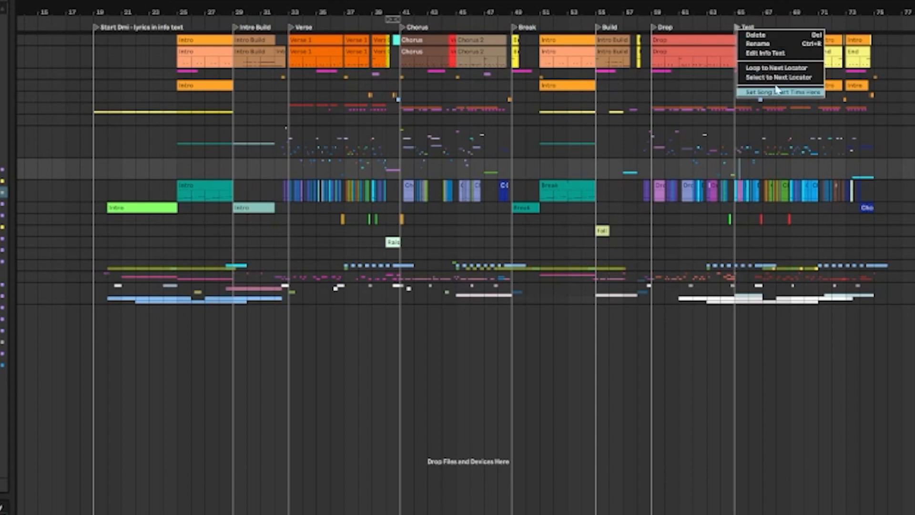
left_click(785, 54)
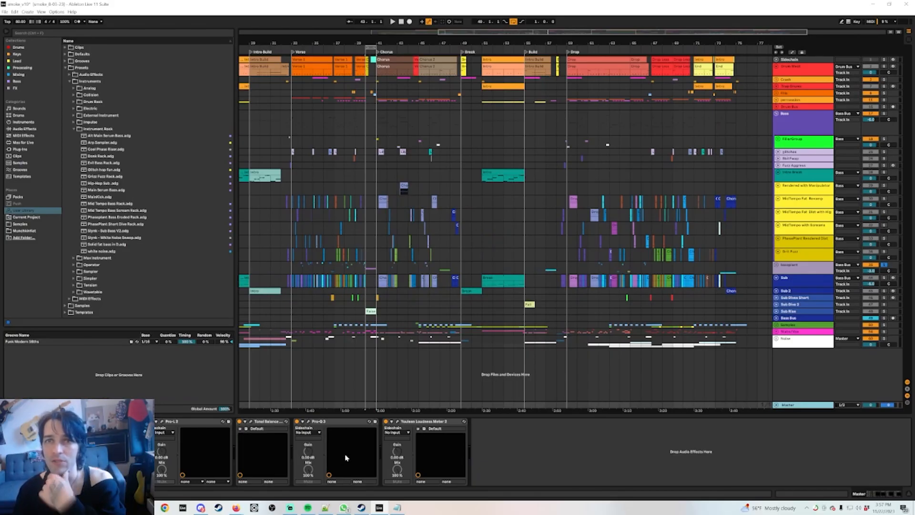
Open the Pro-Q 3 window on the Master track and review the plug-in window preferences
left_click(308, 422)
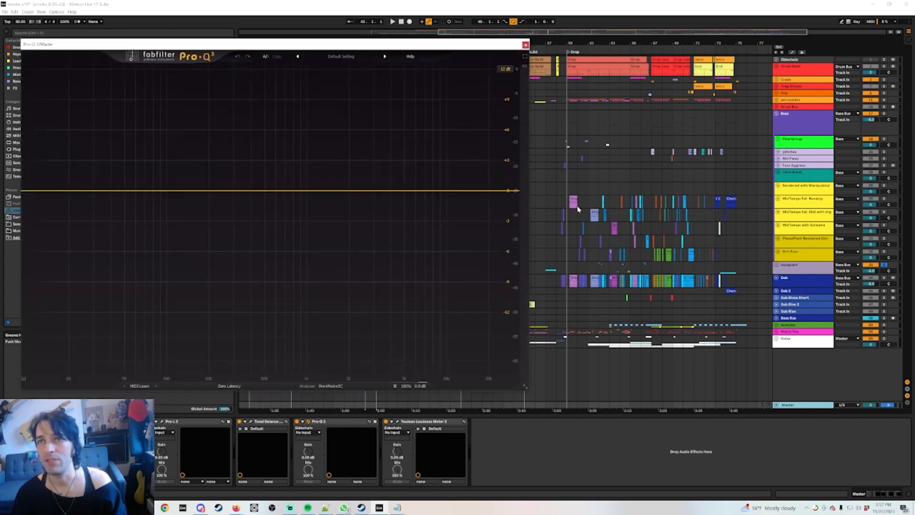
left_click(58, 12)
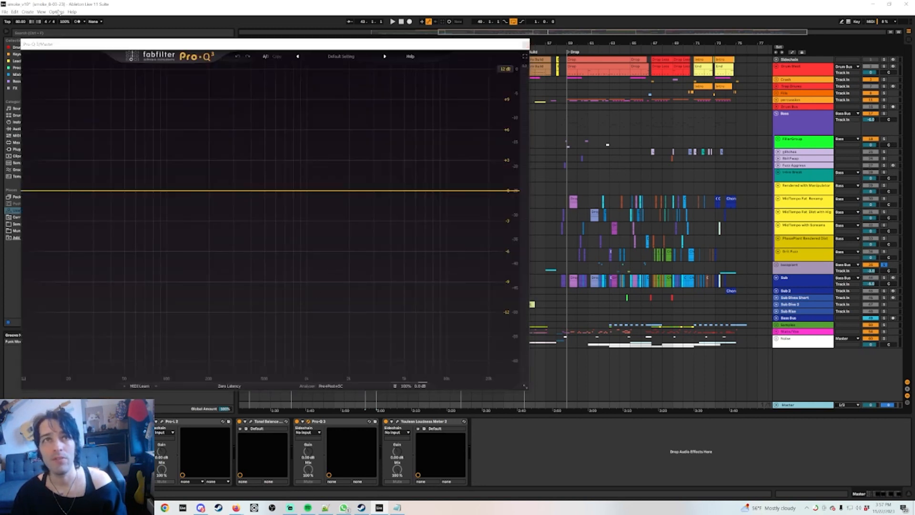
left_click(121, 209)
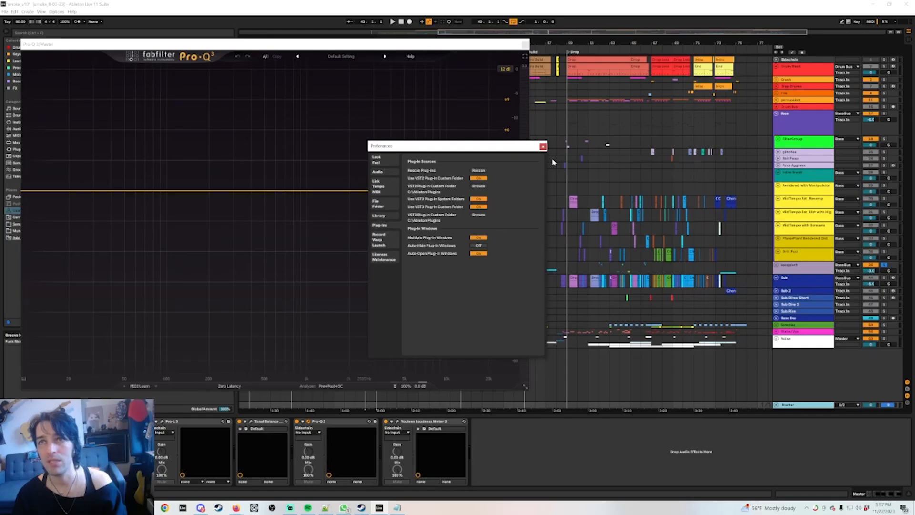
left_click(618, 49)
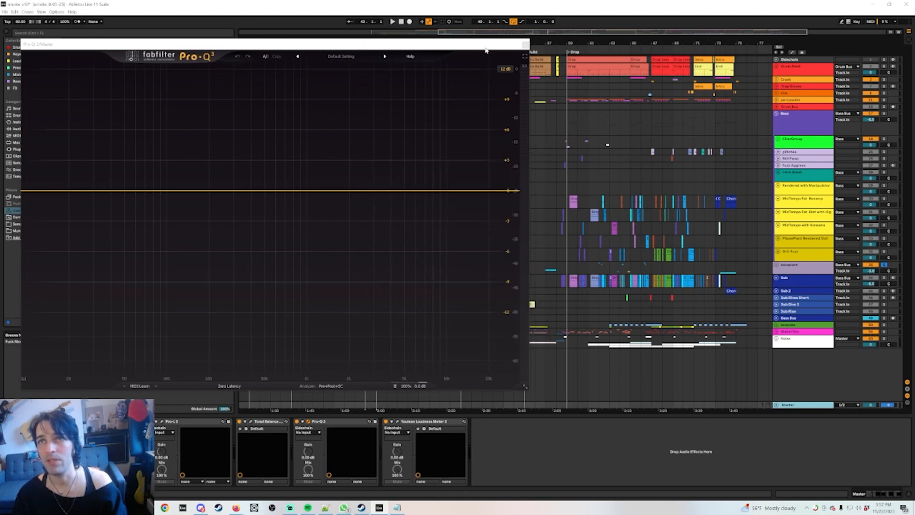
left_click_drag(486, 50, 509, 51)
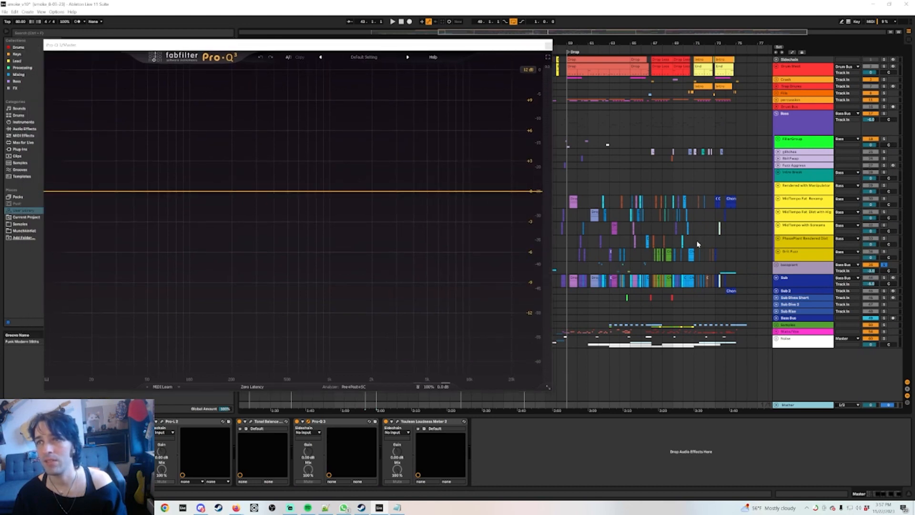
Open the Wider plug-in from the Grit Fuzz track's device chain and place its window beside the Pro-Q 3 window
left_click(794, 253)
left_click(491, 448)
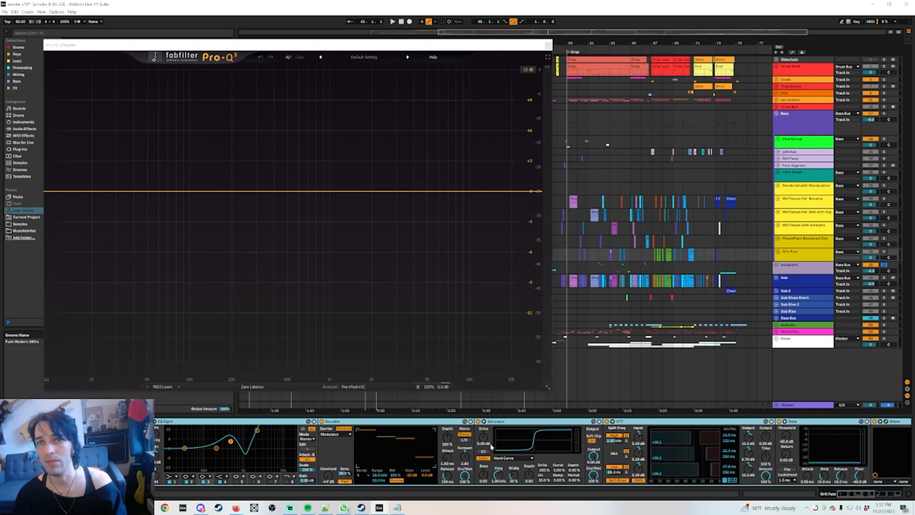
left_click(514, 423)
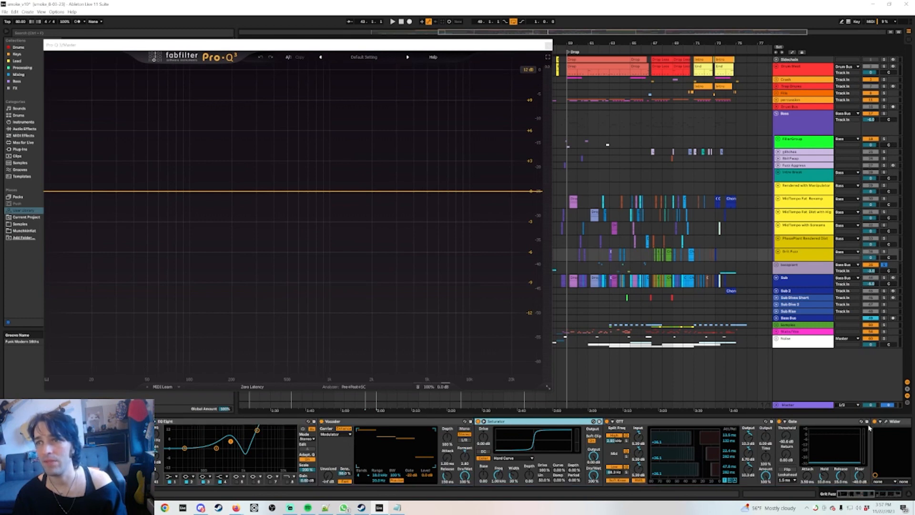
left_click(887, 423)
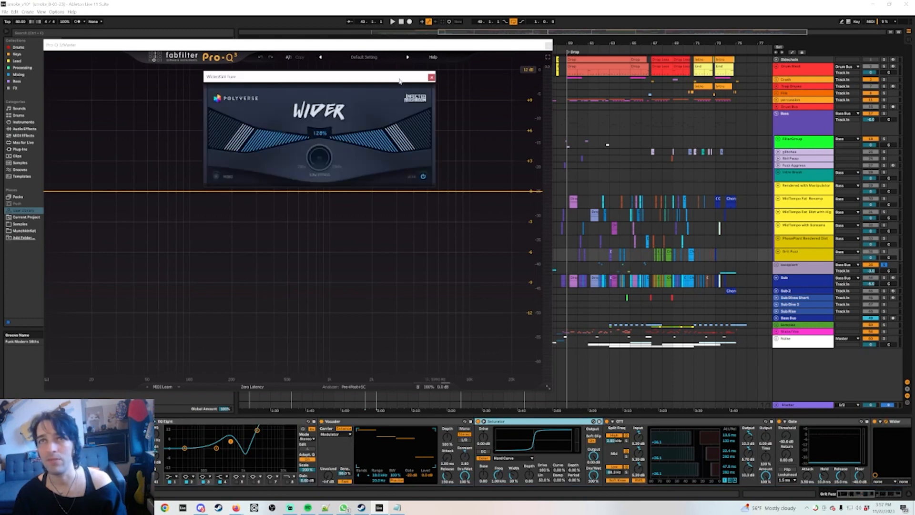
left_click_drag(383, 79, 729, 139)
Collect all external files into the project and save the Live Set
left_click(5, 11)
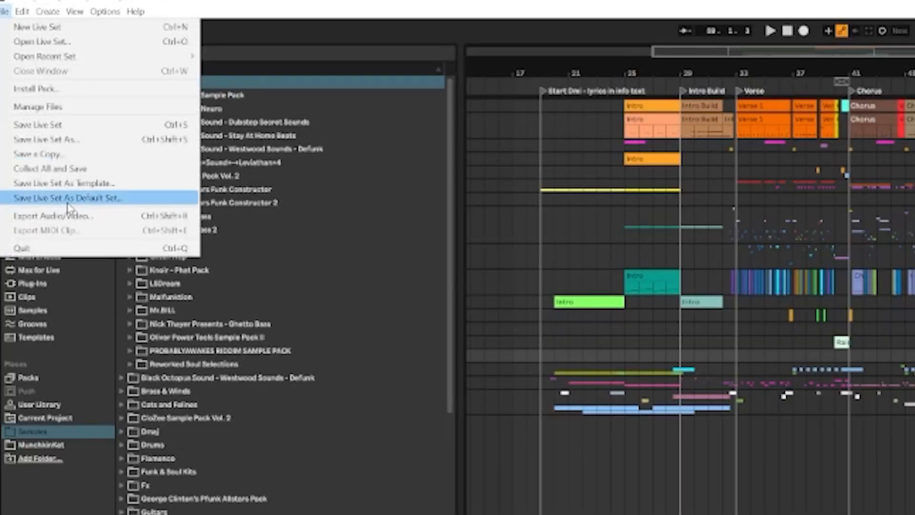
left_click(109, 168)
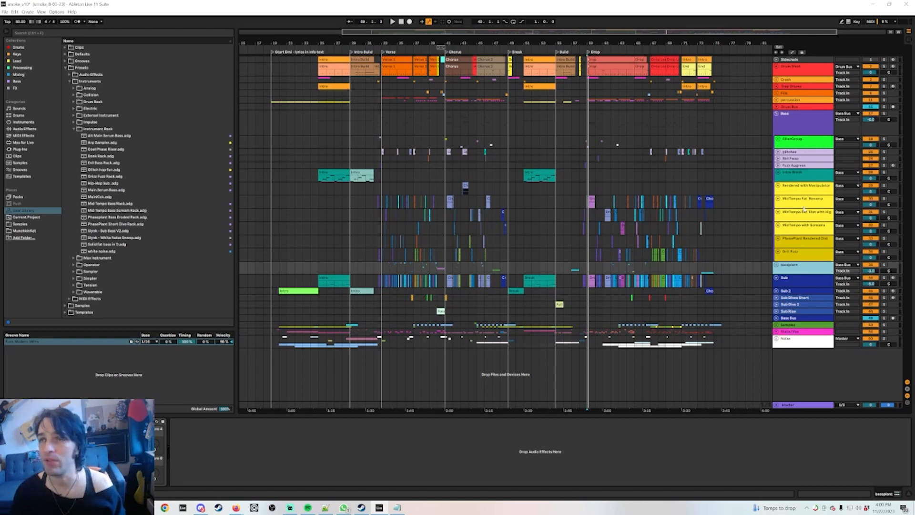
Select the Samples through Noise tracks, the Rendered with Manipulator through Grit Fuzz tracks, and the Intro Break track
left_click(801, 344)
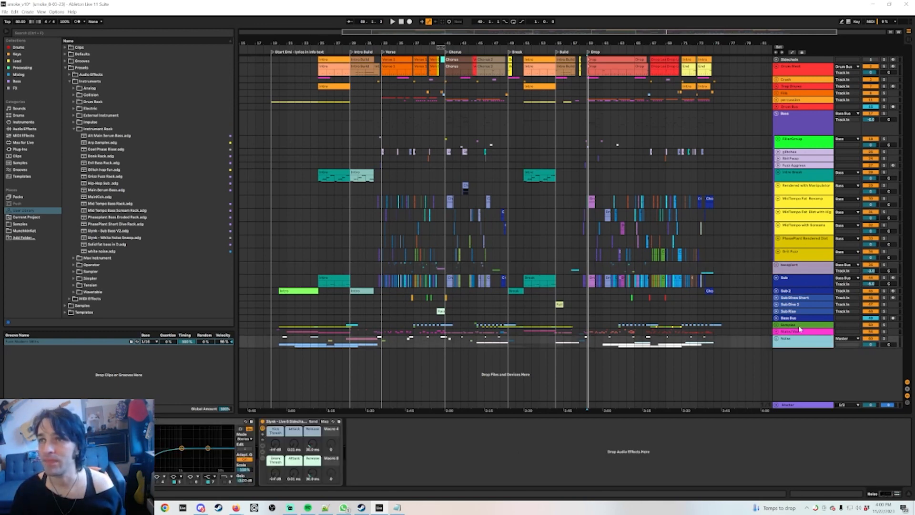
left_click(801, 329, "shift")
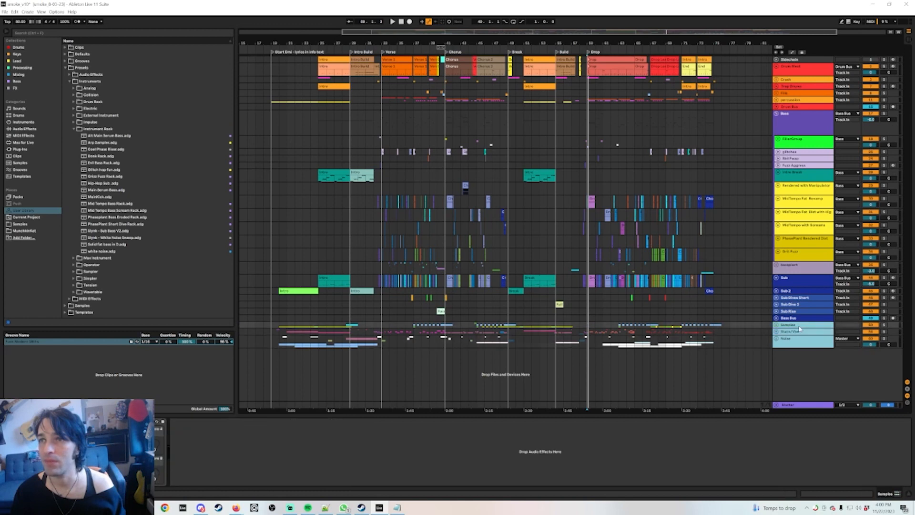
left_click(803, 191)
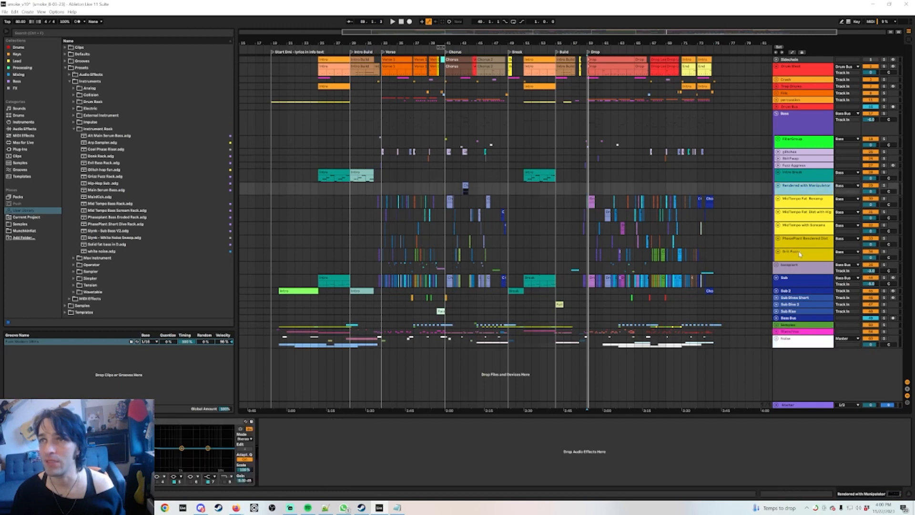
left_click(799, 253, "shift")
left_click(795, 176)
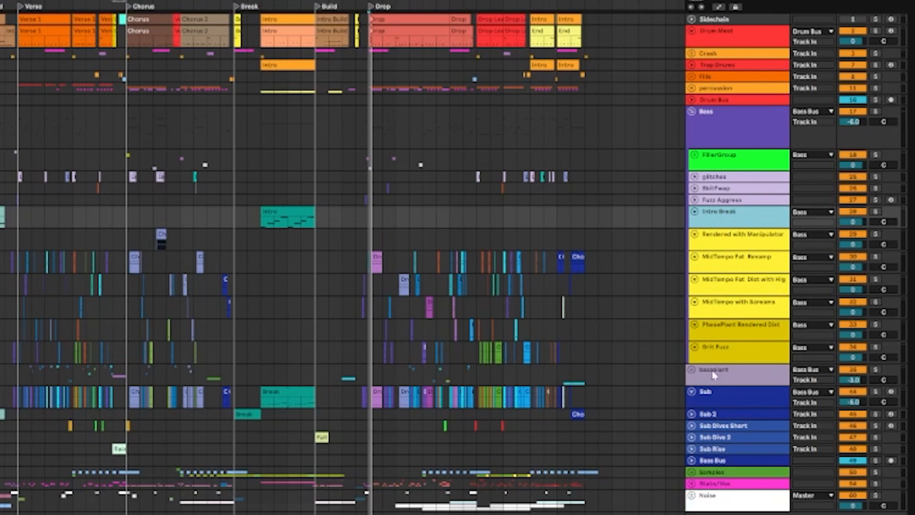
Fold the Bass group and go through the bassplant, Sub, Drum Bus, percussion, Bass and Bass Bus tracks
left_click(691, 112)
left_click(744, 159)
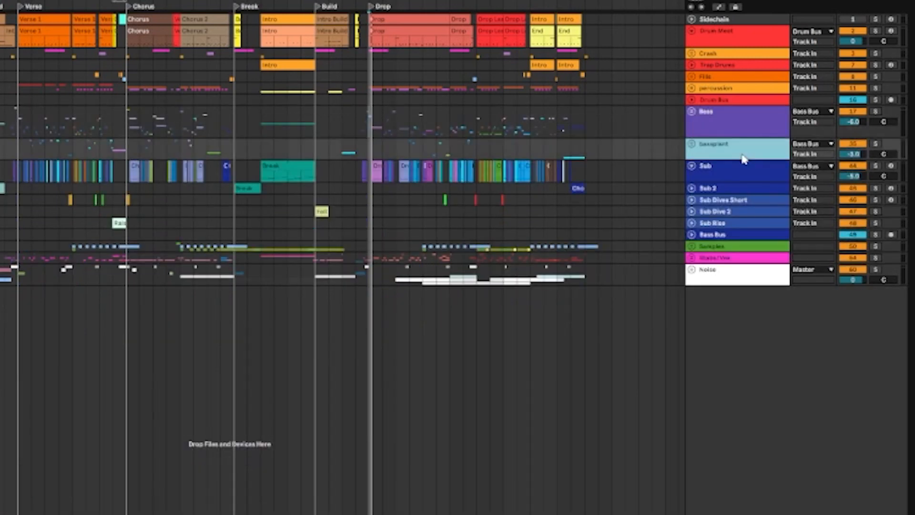
left_click(729, 176)
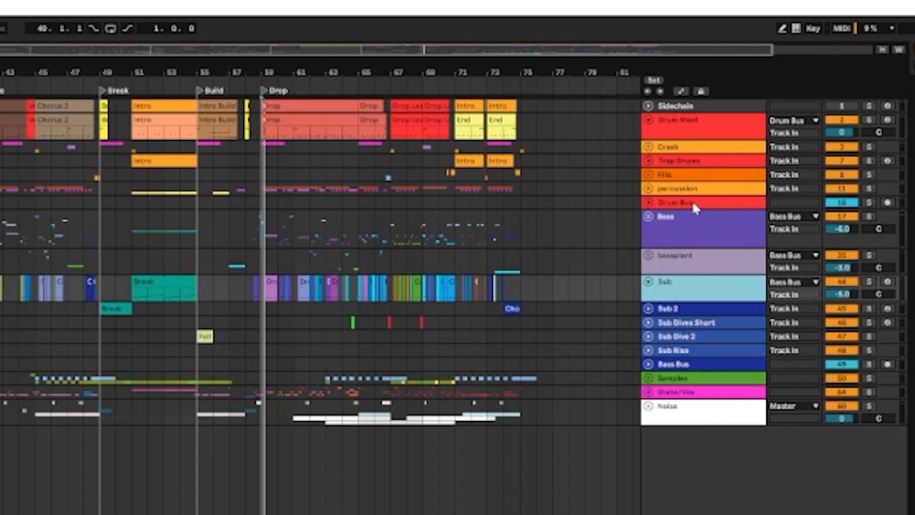
left_click(729, 99)
key("Up")
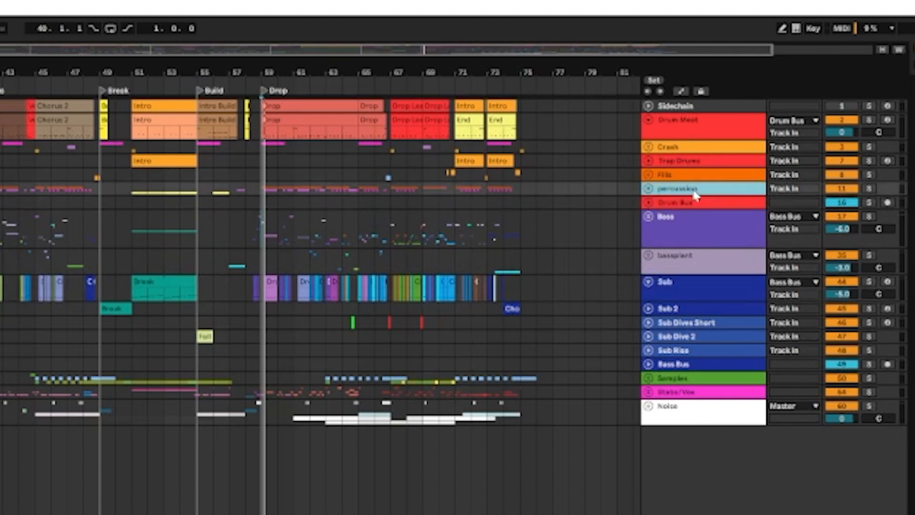
left_click(694, 204)
left_click(694, 221)
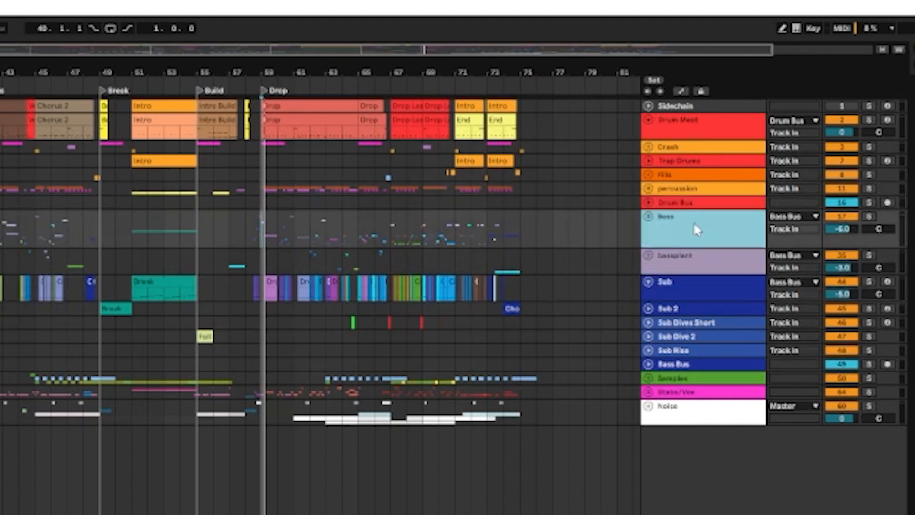
left_click(693, 289)
left_click(694, 366)
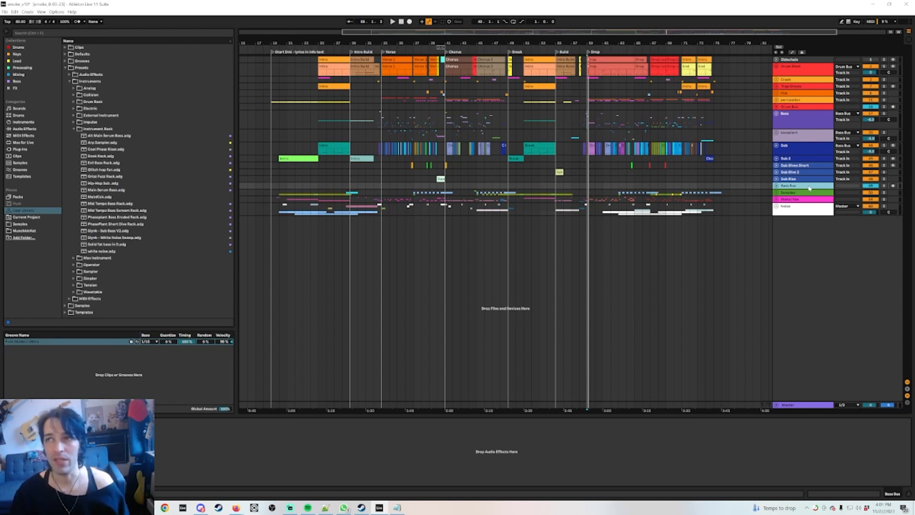
left_click(885, 186)
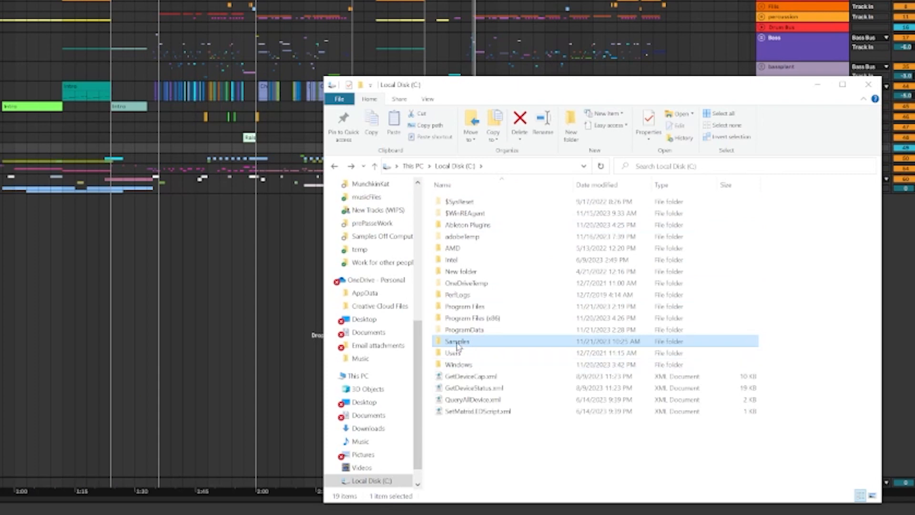
Browse the Samples and Ableton Plugins folders on Local Disk (C:) in File Explorer, and show the Samples place in Ableton Live's browser
double_click(458, 345)
scroll(505, 445, "down", 7)
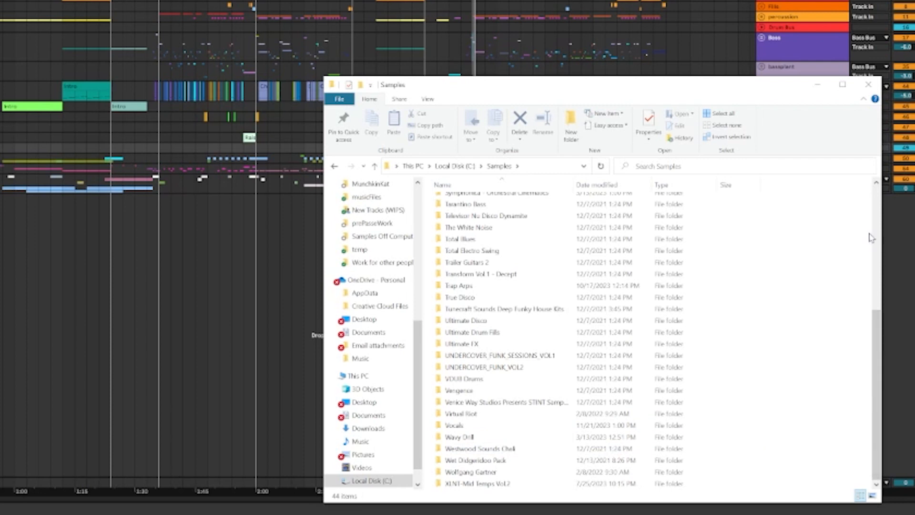
left_click(335, 167)
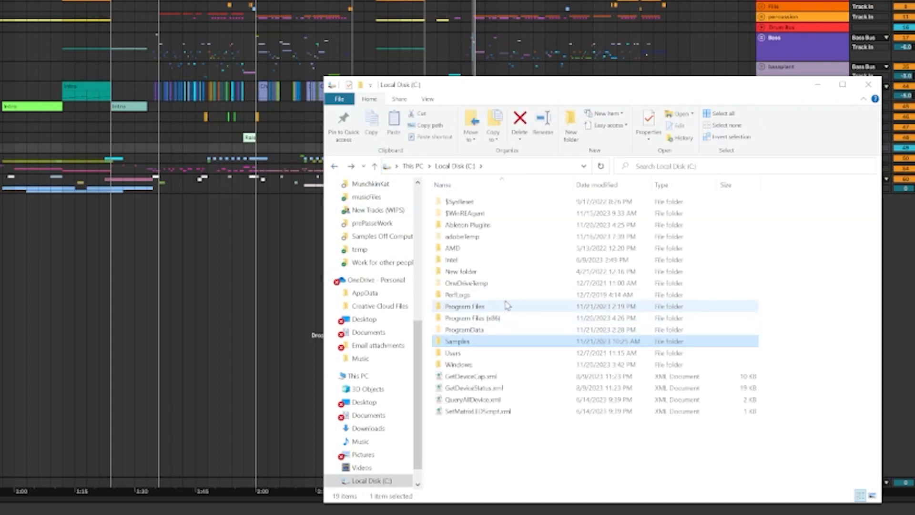
double_click(472, 225)
scroll(515, 374, "down", 3)
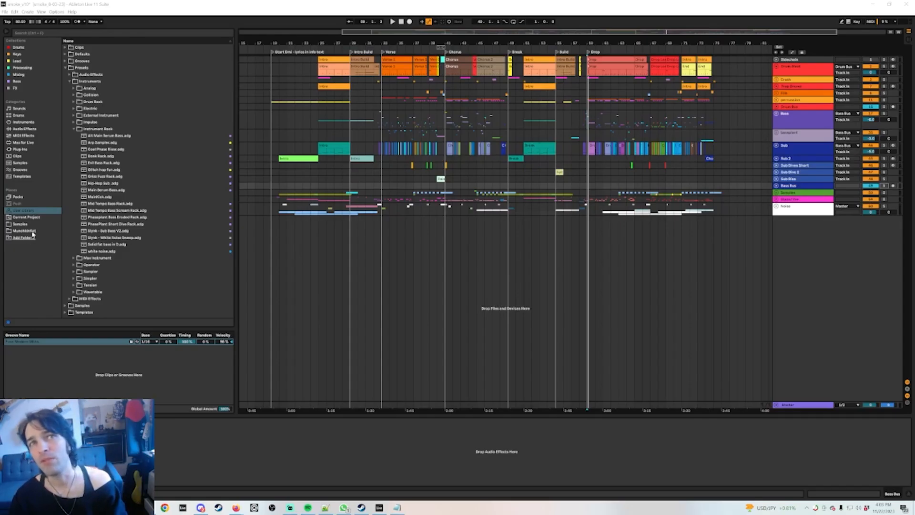
left_click(23, 225)
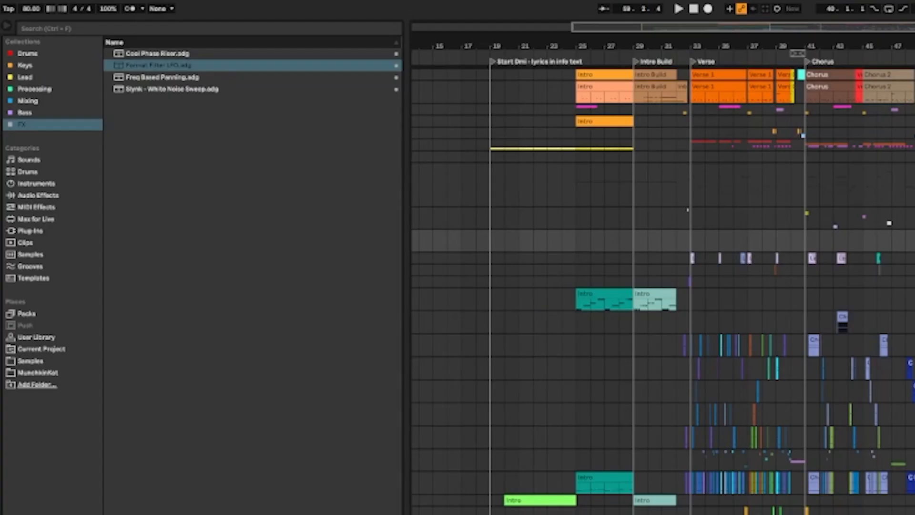
Play the arrangement from just before the Drop on the Sub track
left_click(279, 512)
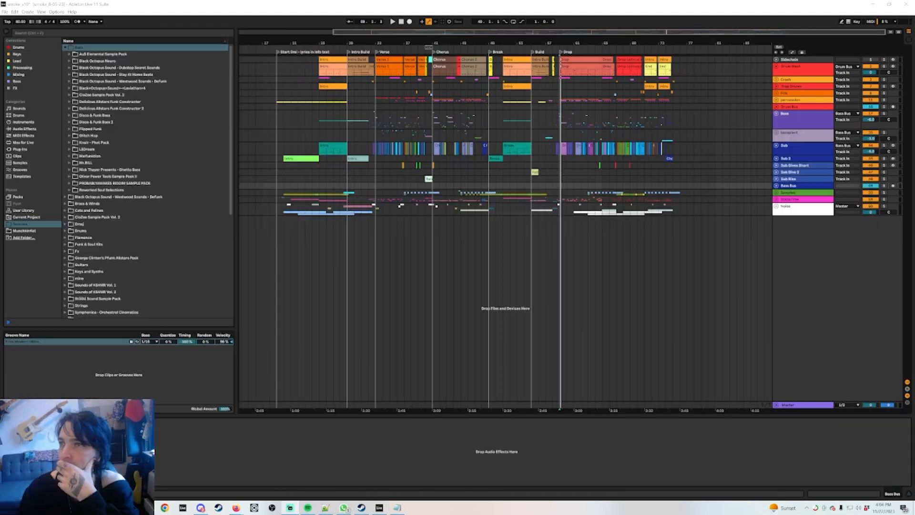
left_click(551, 151)
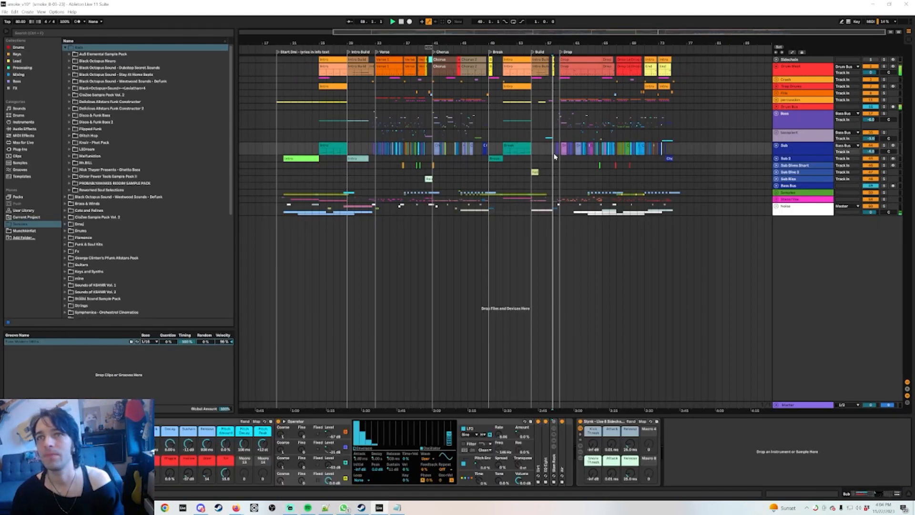
key("space")
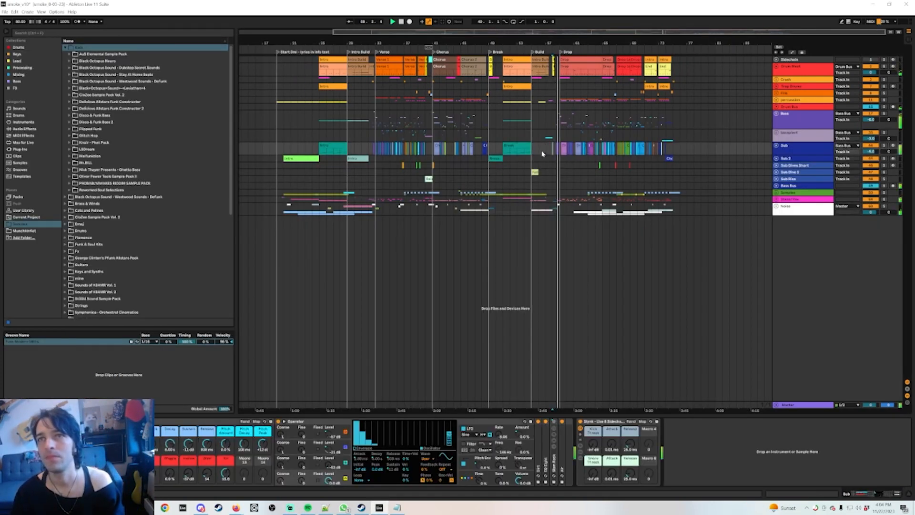